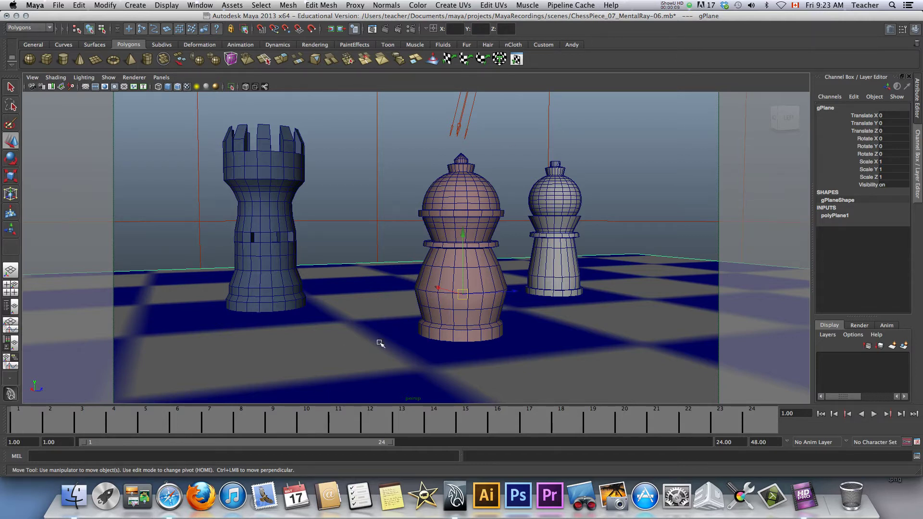
Dolly out and tumble the perspective view to look down on the board and its three pieces.
scroll(379, 368, down, 5)
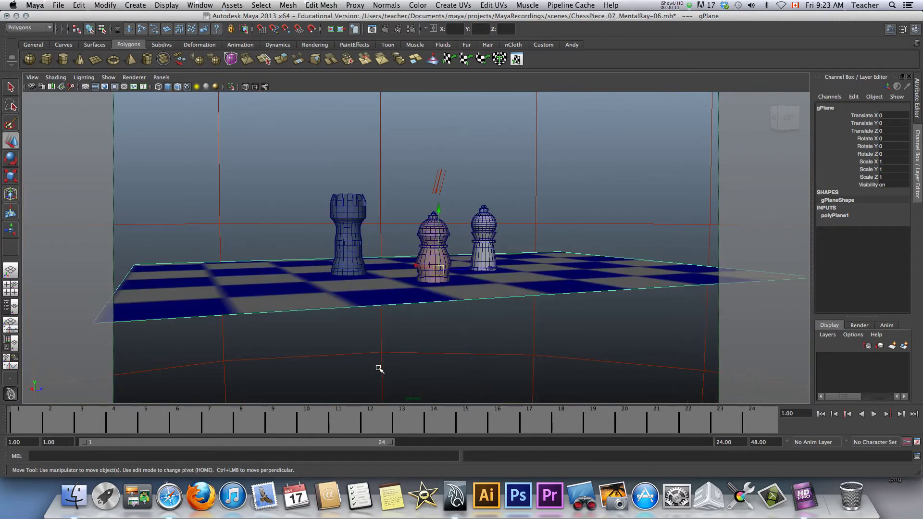
alt+drag(367, 303, 409, 330)
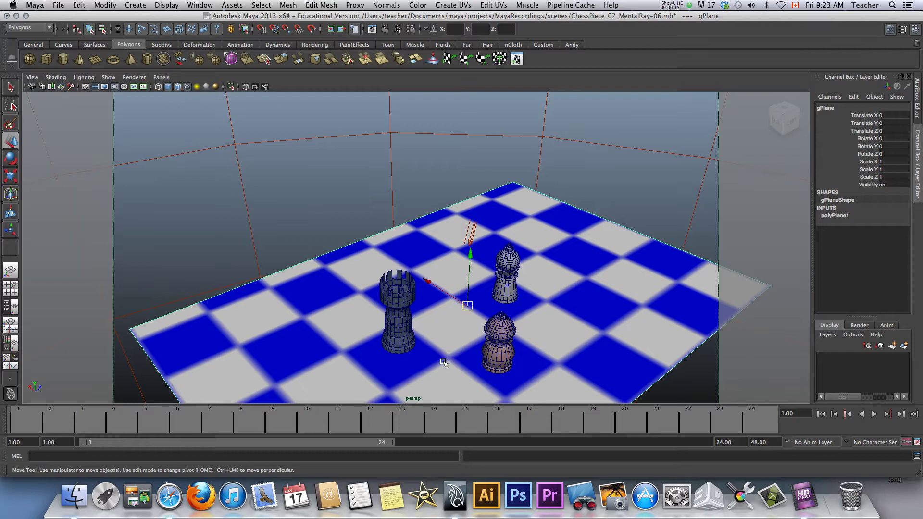
scroll(444, 320, down, 5)
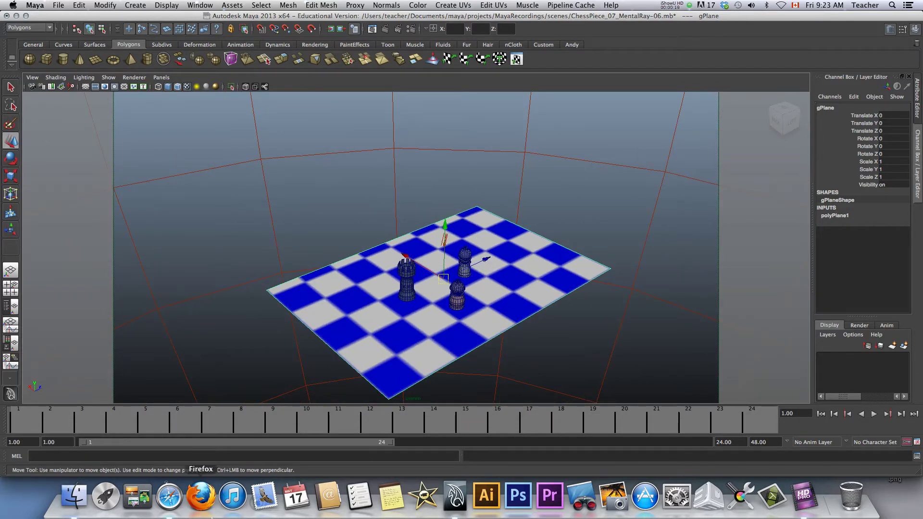
In Safari, bring up the 1200 × 1210 wooden chessboard from the Google Images 'chessboard' results.
click(169, 497)
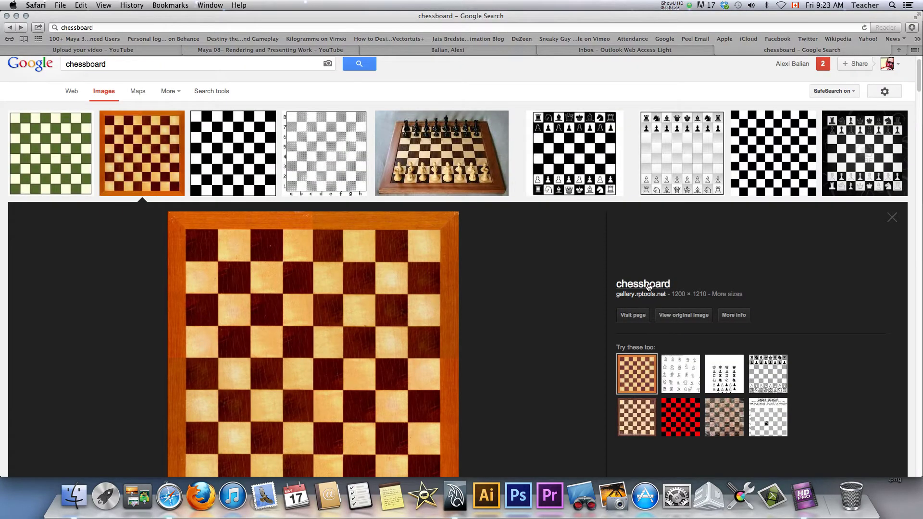
scroll(334, 364, down, 2)
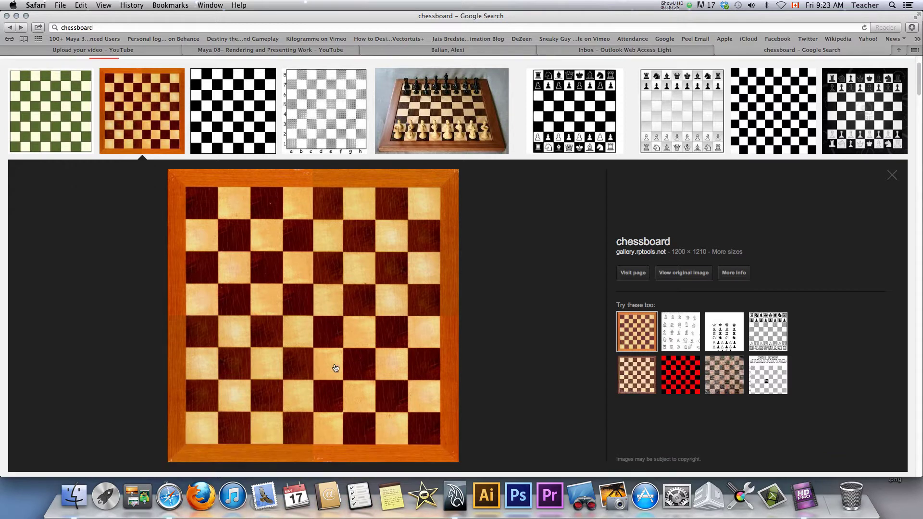
right_click(315, 338)
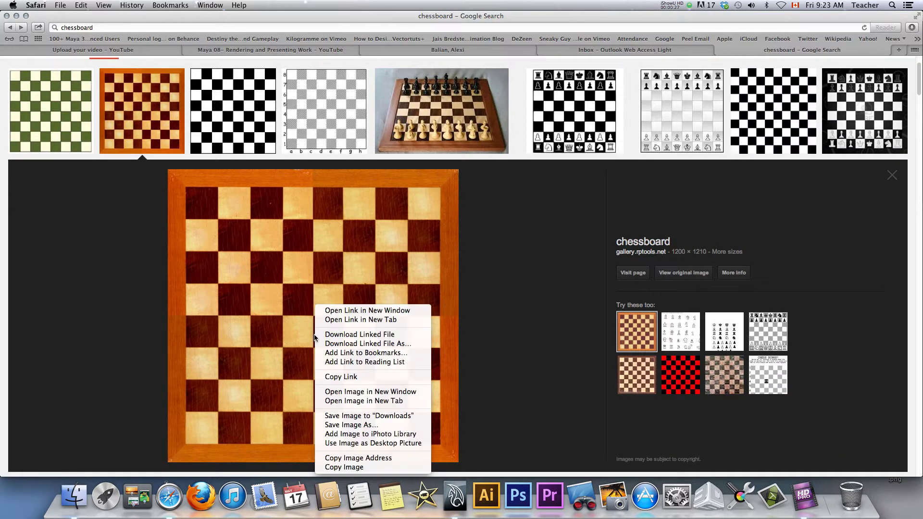
click(143, 326)
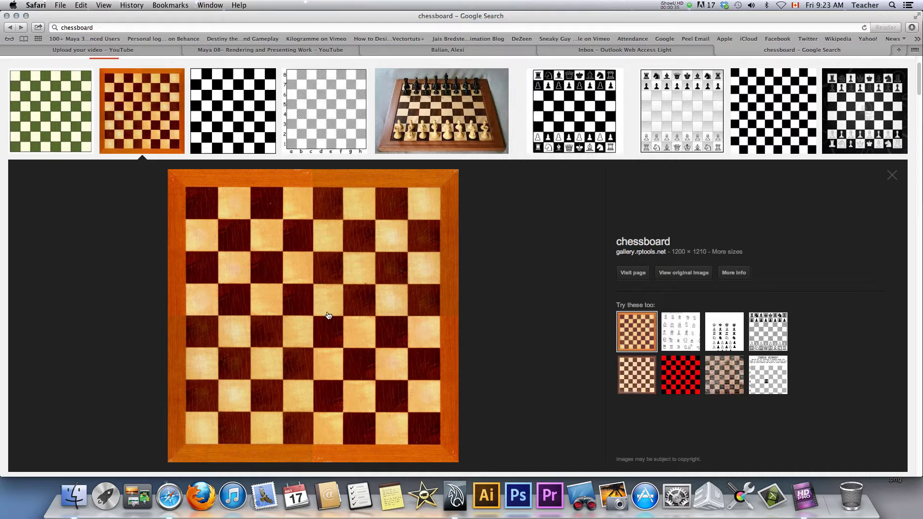
scroll(344, 322, up, 2)
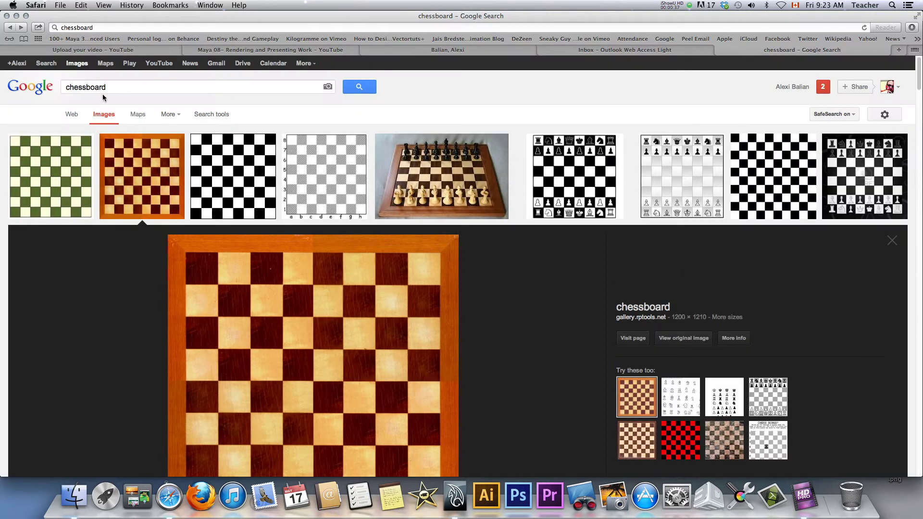
scroll(350, 358, down, 2)
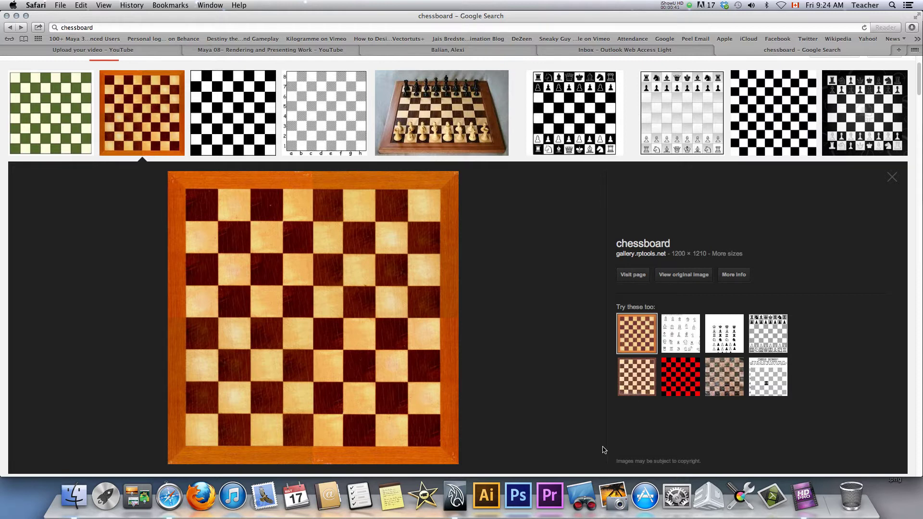
Set polyPlane1's Width to 45 for a 45 × 45 board, then show its lambert9 material attributes.
click(455, 495)
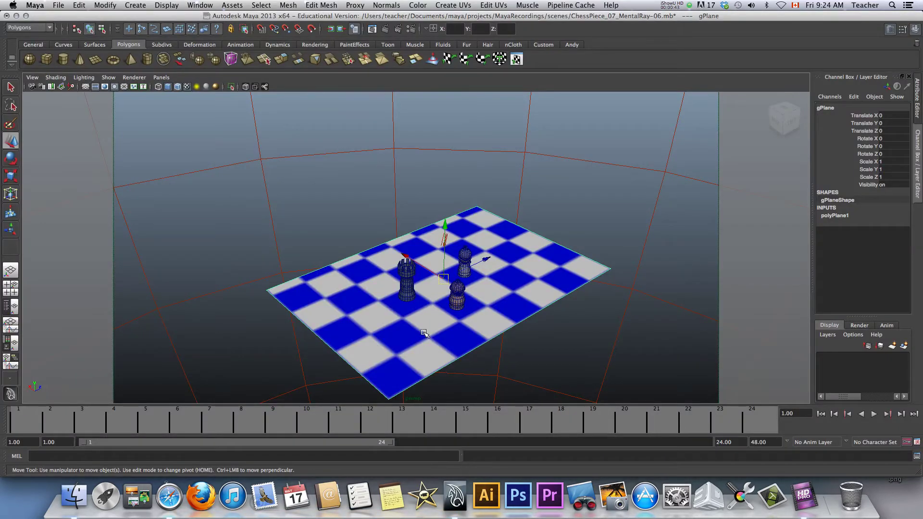
click(847, 216)
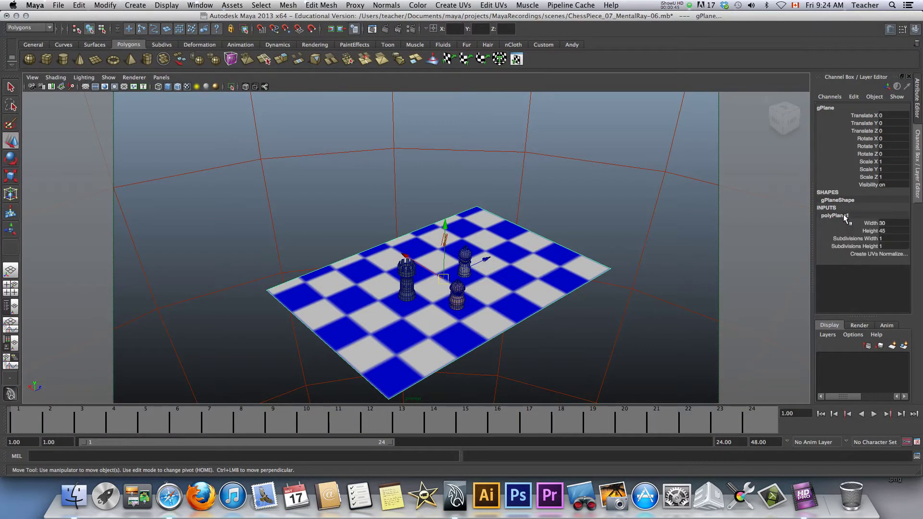
double_click(888, 222)
text(45)
key(Return)
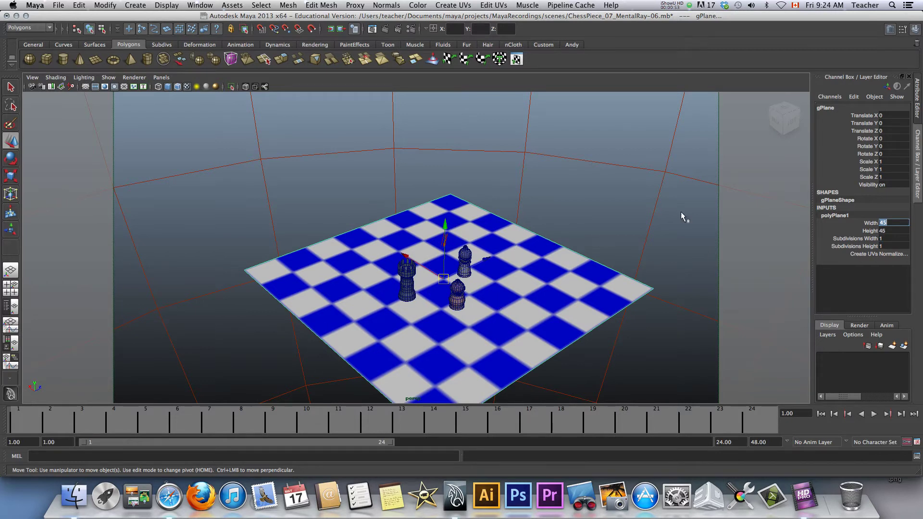
click(508, 275)
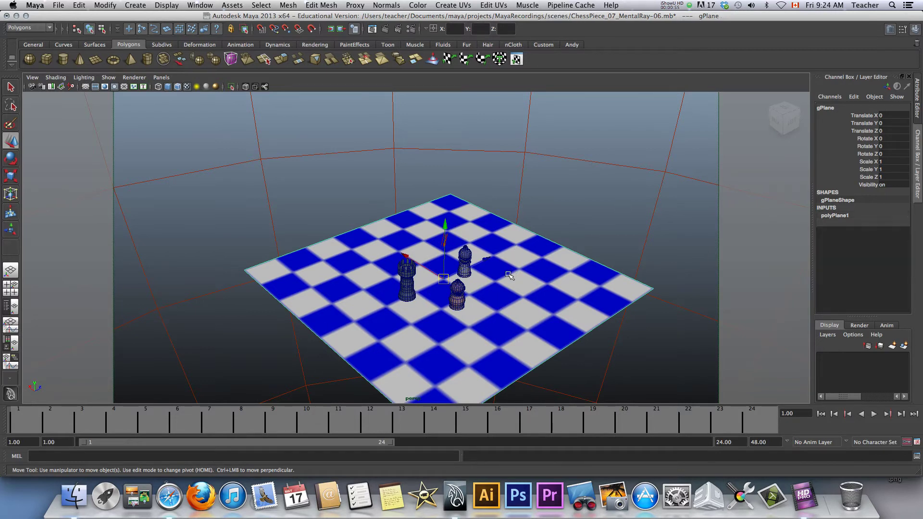
key(ctrl+a)
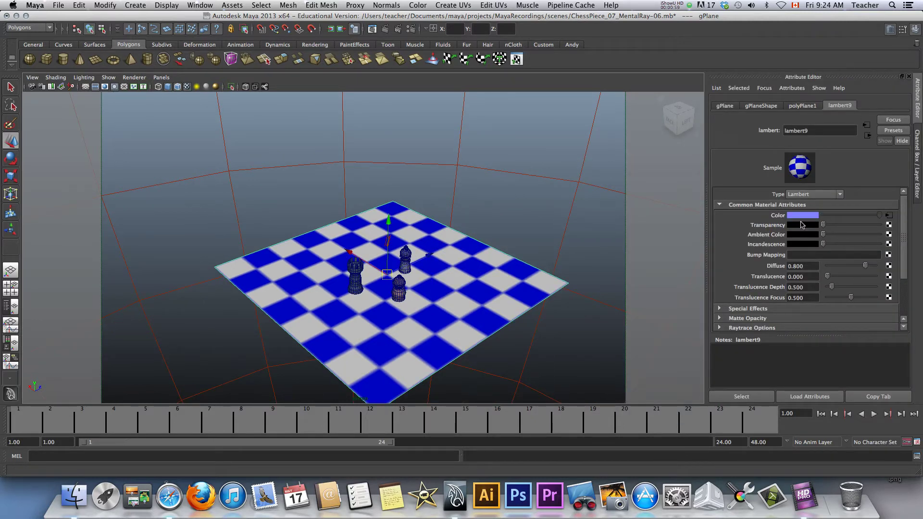
Assign a new Lambert material, lambert10, to the board plane in place of the checker.
click(889, 216)
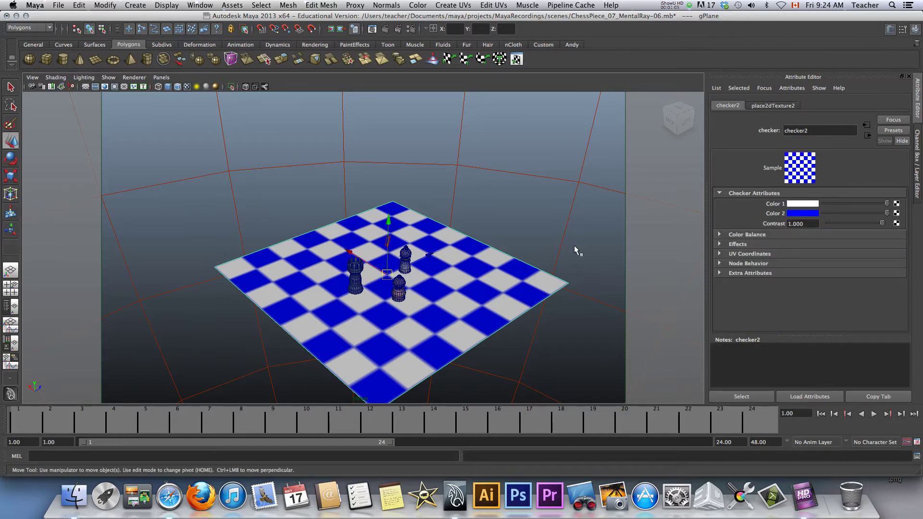
click(445, 296)
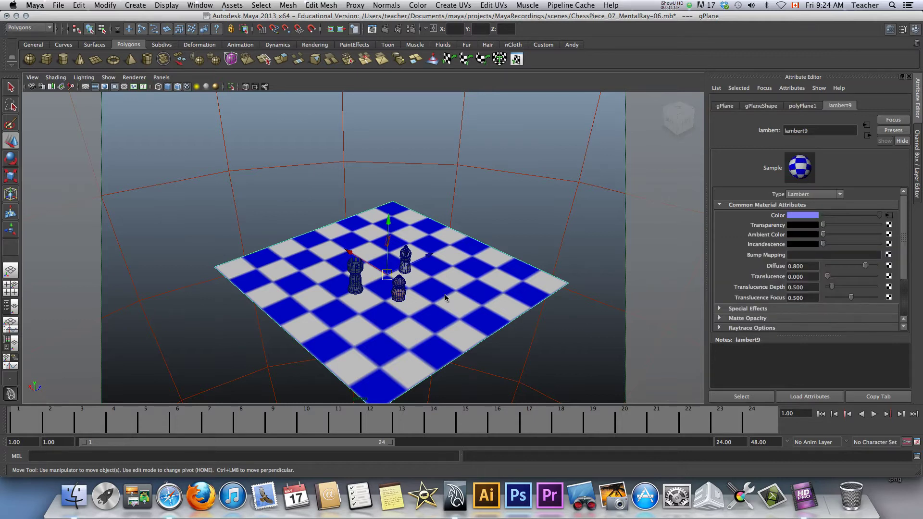
right_click(445, 296)
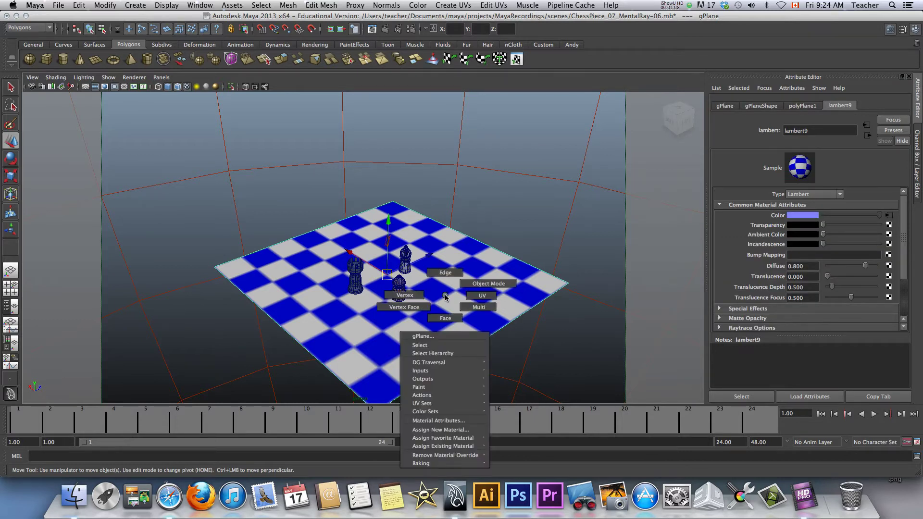
click(446, 431)
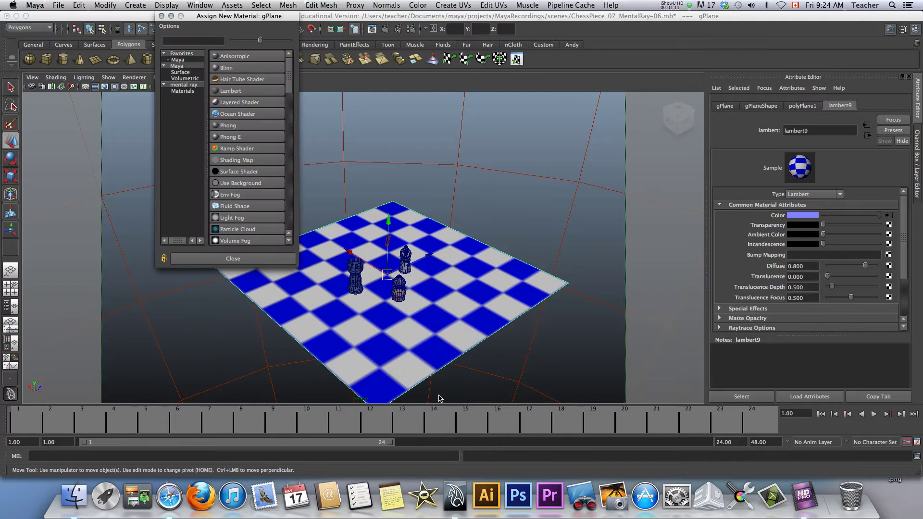
click(239, 94)
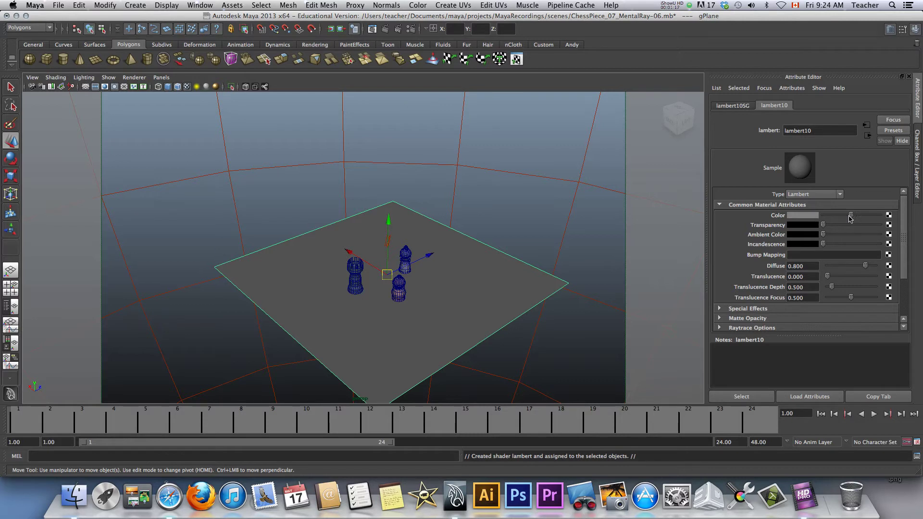
Map sourceimages/chessboard.jpg as a file texture on lambert10's Color.
click(889, 218)
click(367, 194)
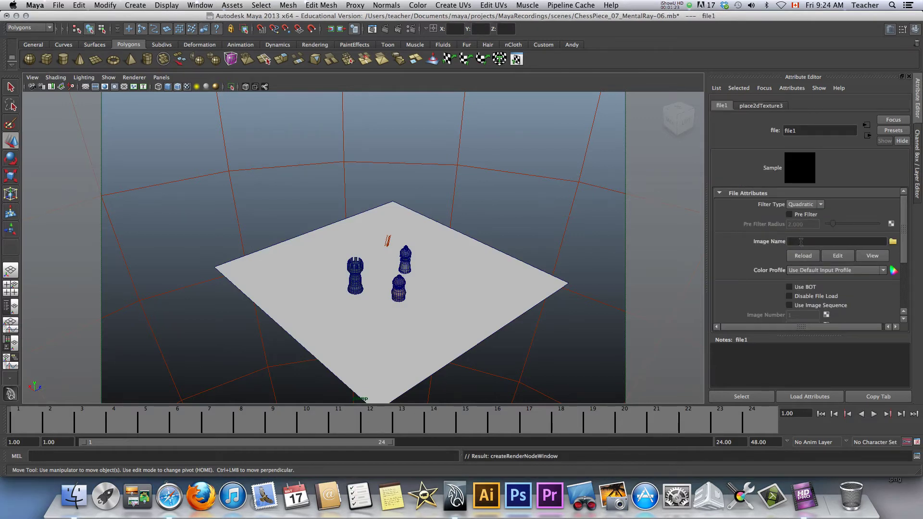
click(893, 241)
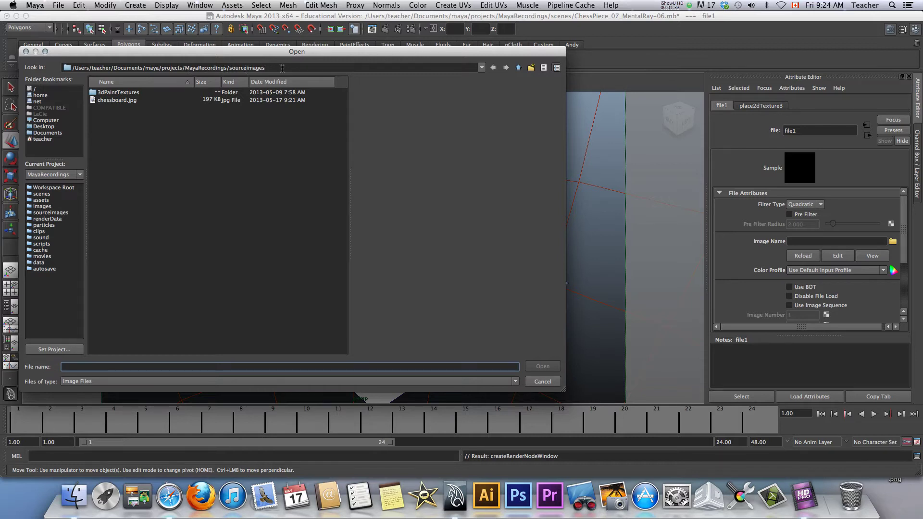
drag(291, 54, 360, 48)
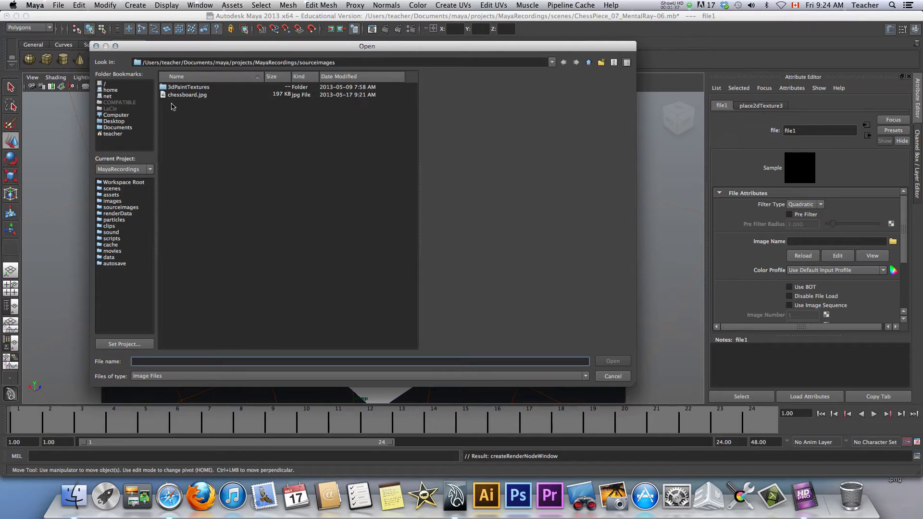
click(185, 94)
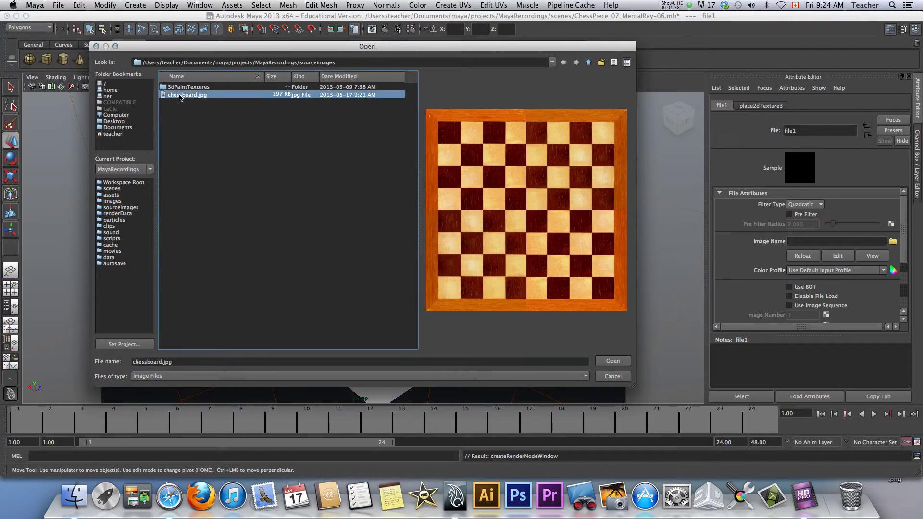
click(611, 361)
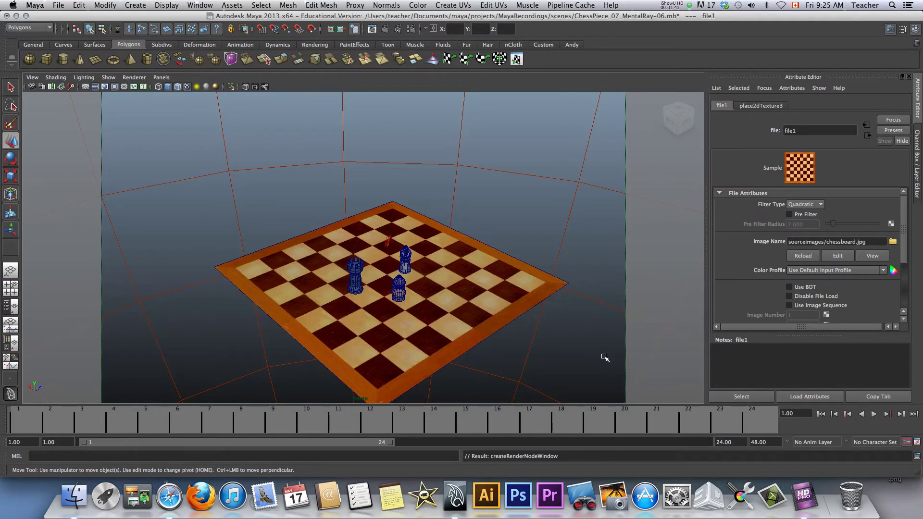
Slide both bishops and the rook along X to new squares on the chessboard.
scroll(405, 262, up, 5)
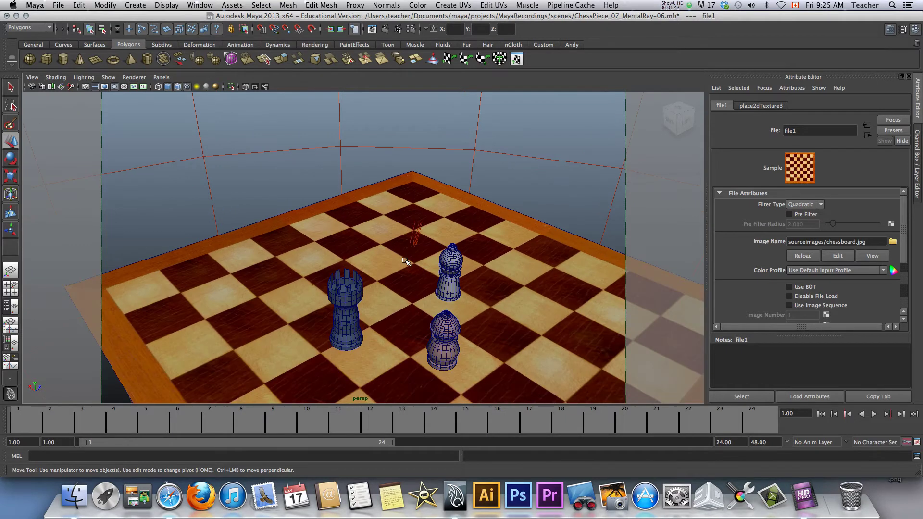
mouse_move(409, 299)
alt+mouse_down()
mouse_move(392, 279)
mouse_move(399, 283)
alt+mouse_up()
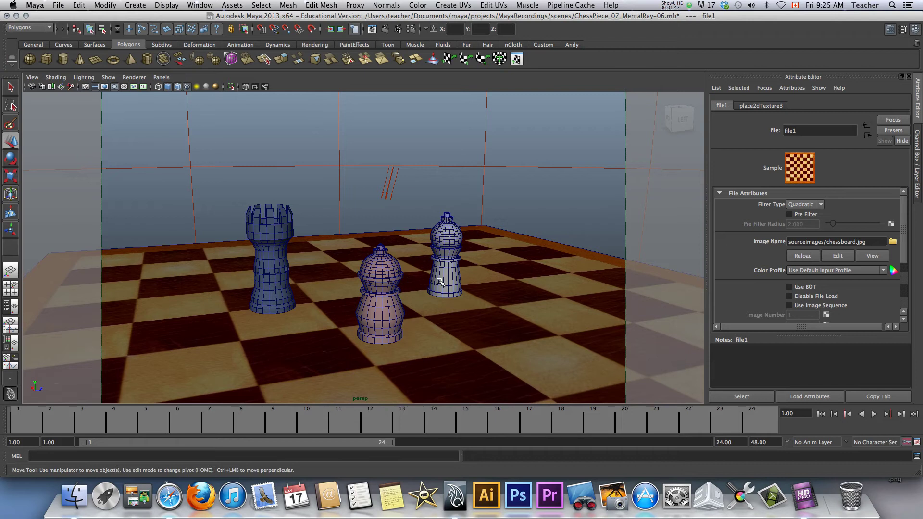
click(440, 281)
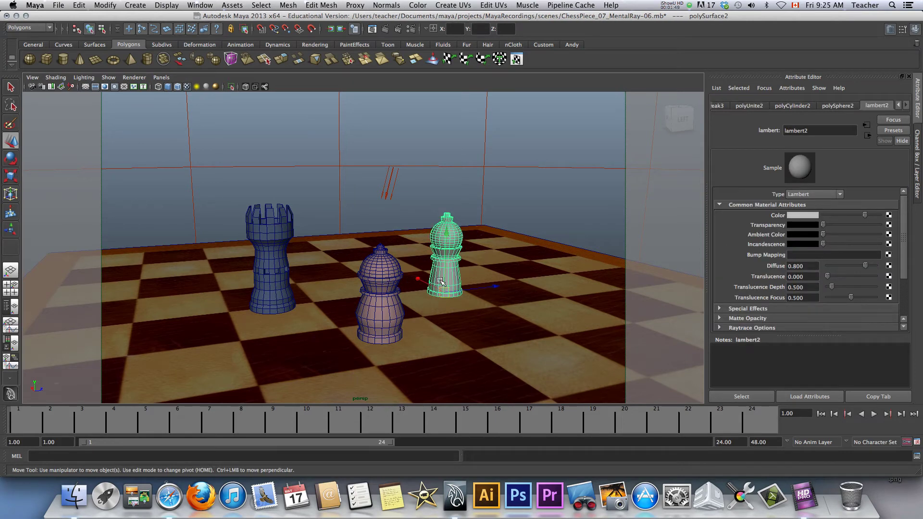
drag(418, 278, 481, 299)
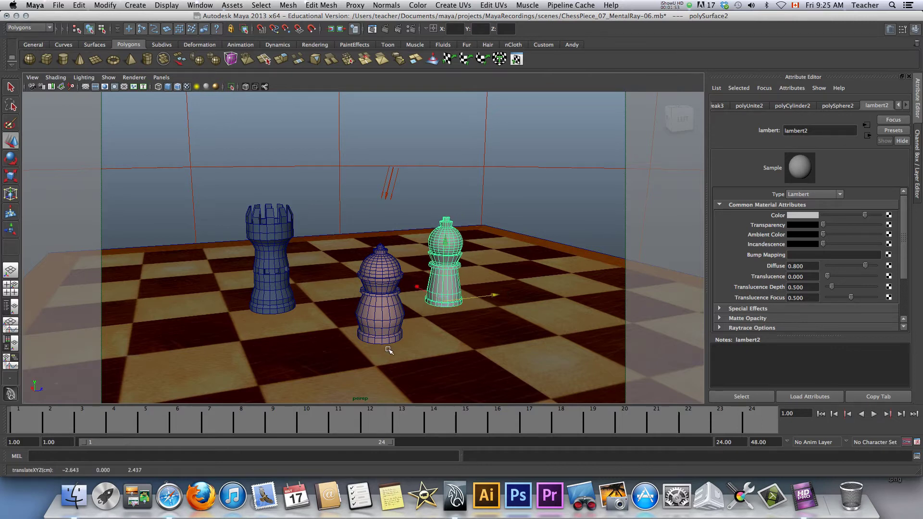
click(385, 323)
drag(416, 330, 437, 328)
alt+drag(312, 328, 389, 323)
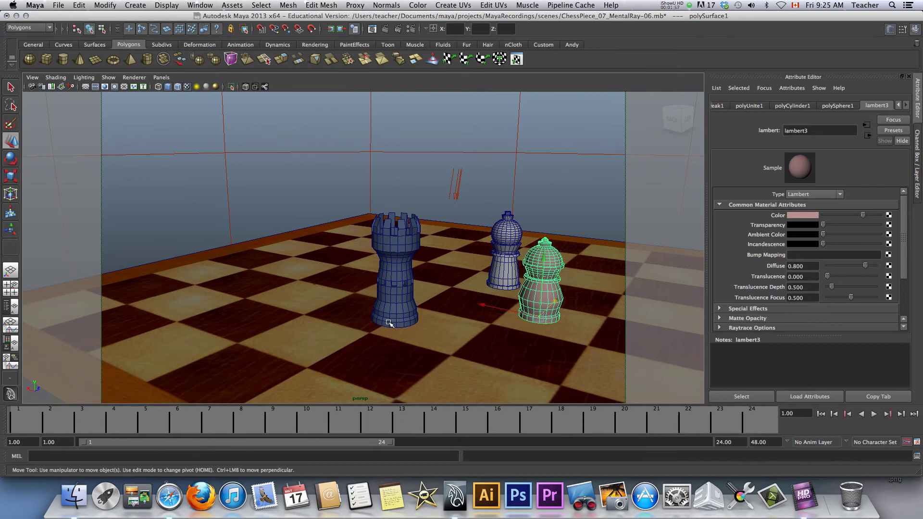
drag(486, 305, 501, 309)
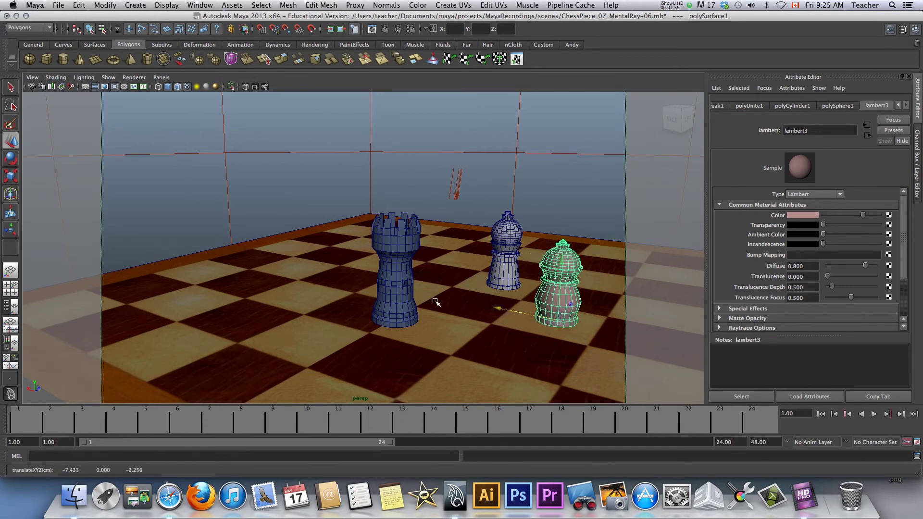
click(404, 291)
drag(363, 290, 351, 313)
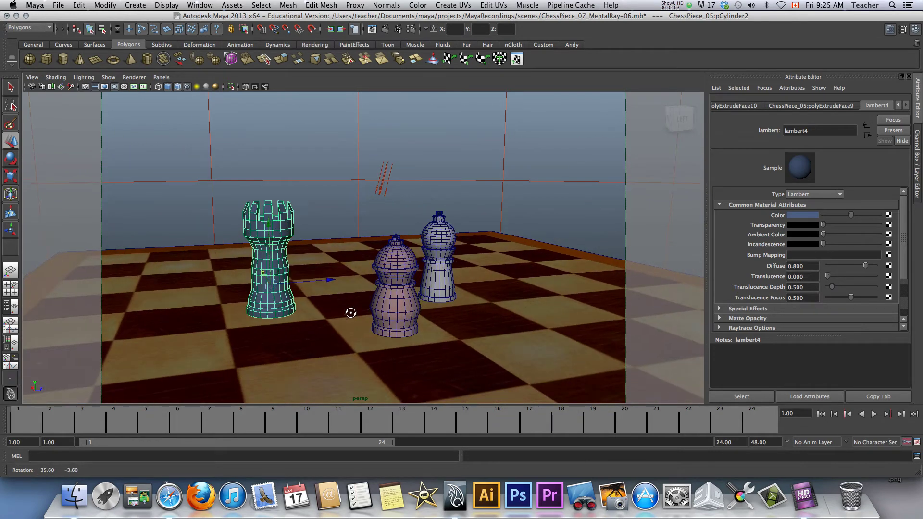
Colour the pink bishop's material red from Color History.
click(397, 294)
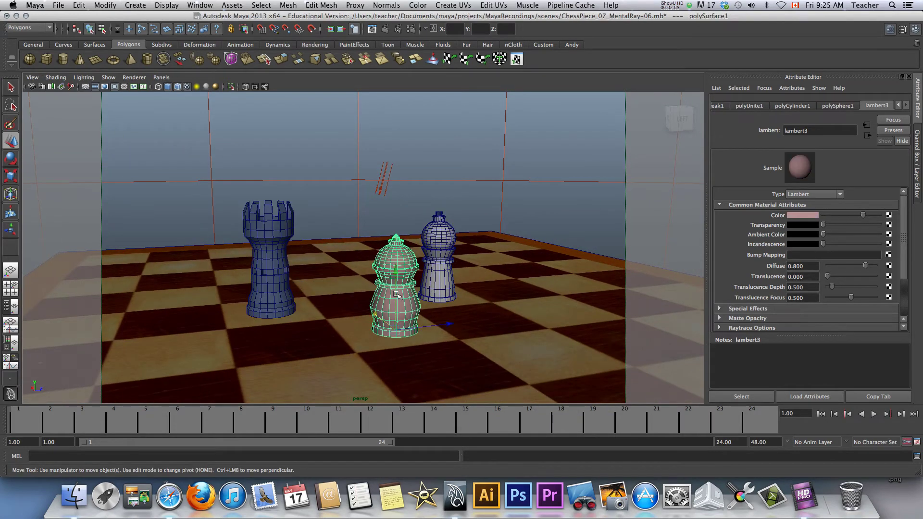
click(810, 217)
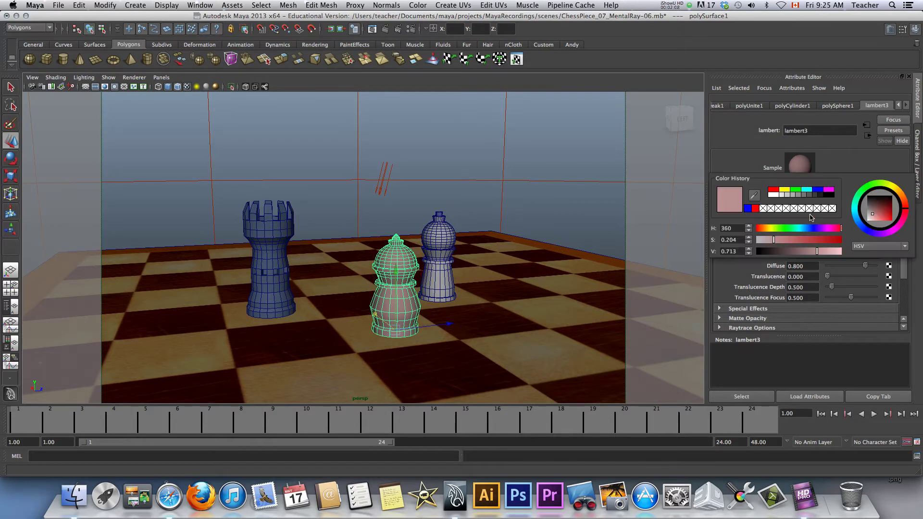
click(776, 191)
Set the other bishop's and the rook's material colours to white.
click(440, 230)
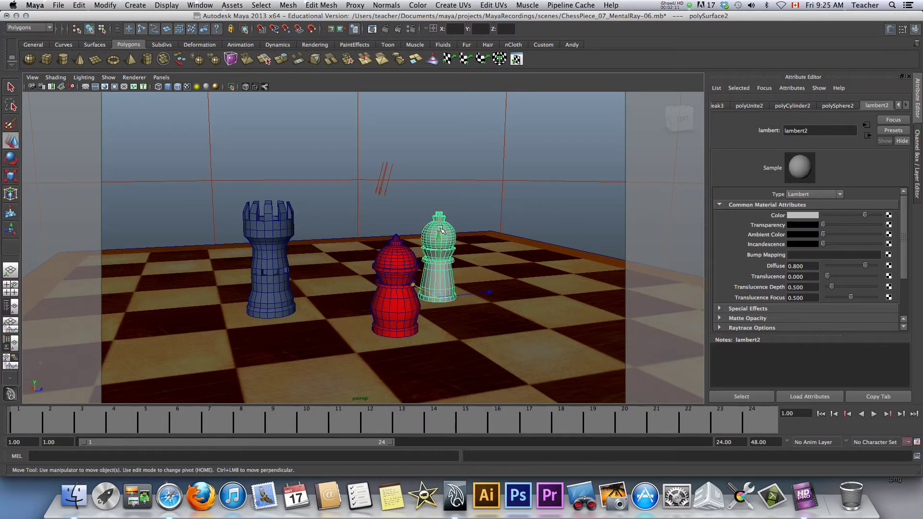
click(812, 220)
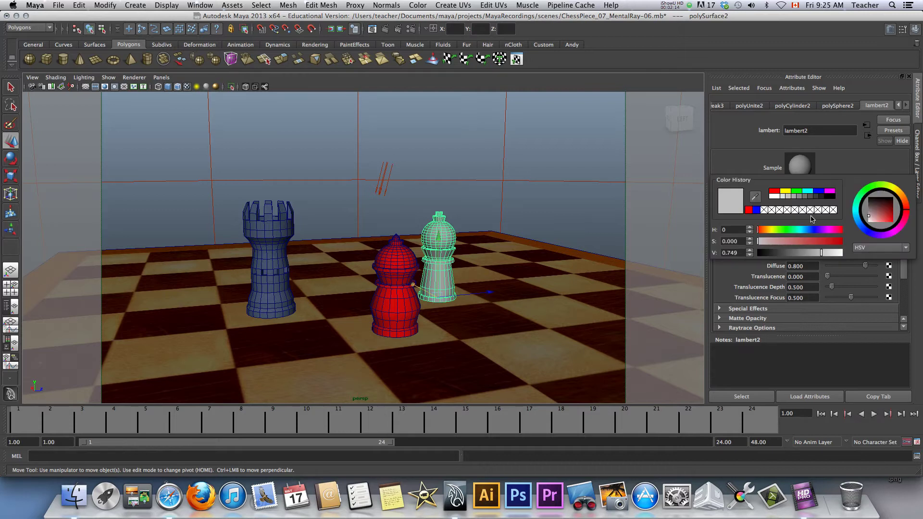
click(775, 197)
click(280, 229)
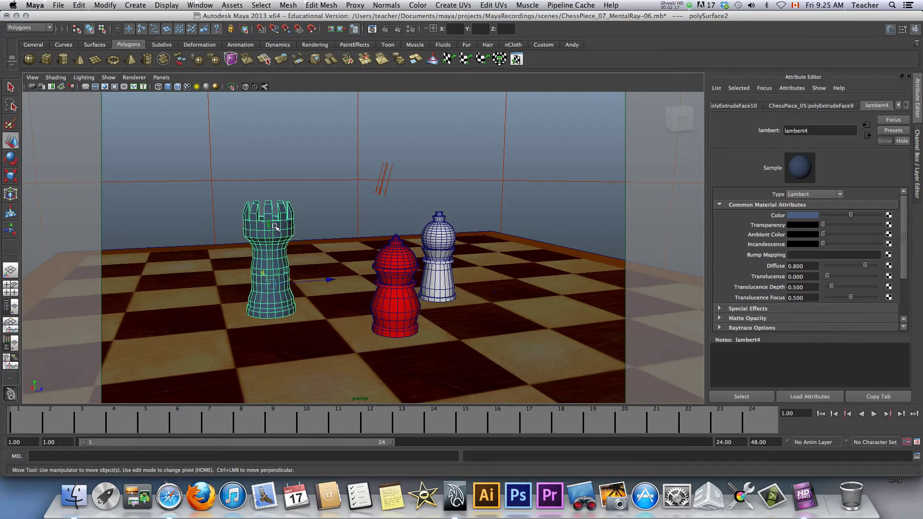
click(791, 217)
click(750, 198)
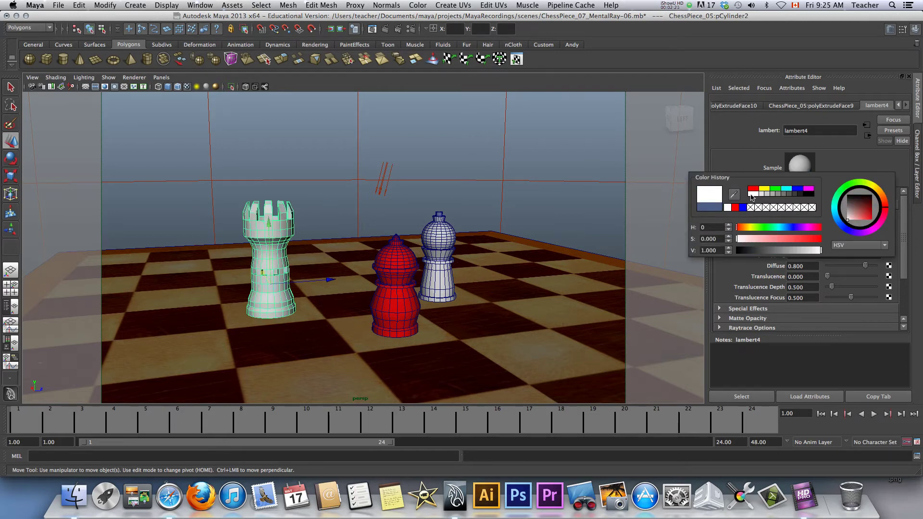
Inspect the red bishop from a lower, closer angle and nudge the rook slightly along X.
scroll(445, 314, up, 3)
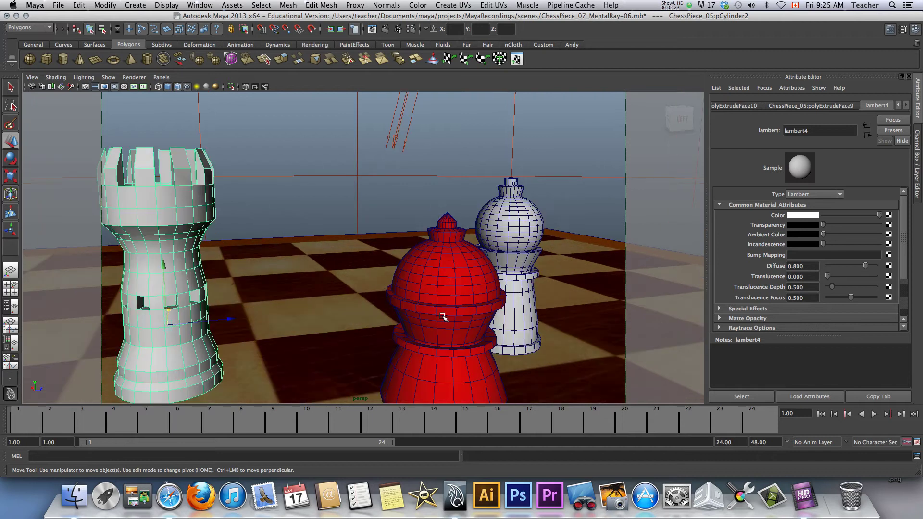
scroll(439, 316, down, 2)
alt+drag(439, 316, 434, 310)
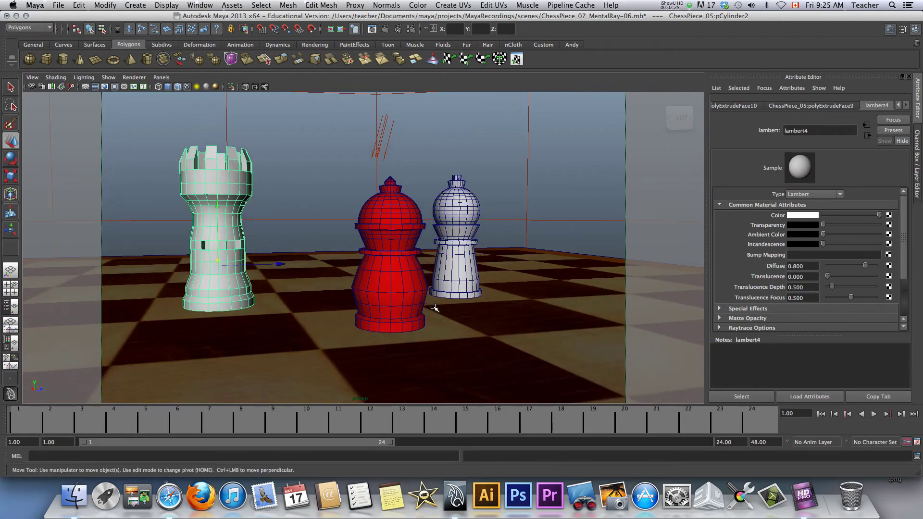
scroll(434, 309, down, 1)
scroll(434, 307, up, 4)
scroll(434, 306, down, 2)
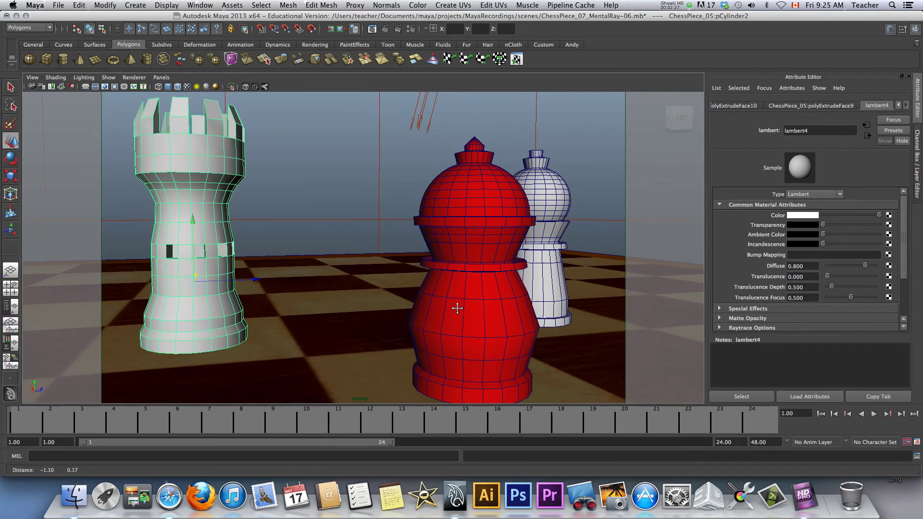
scroll(452, 303, up, 3)
alt+drag(452, 303, 443, 297)
scroll(443, 297, down, 2)
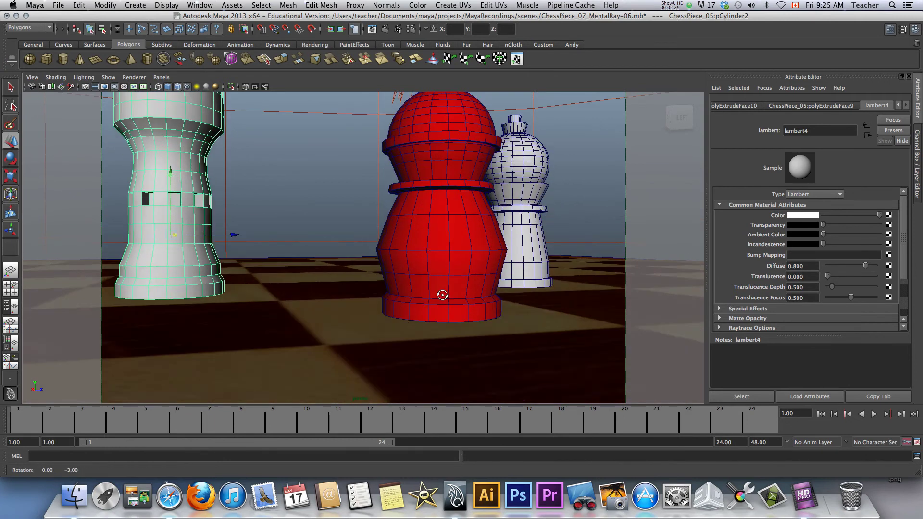
scroll(445, 302, up, 4)
scroll(445, 301, down, 4)
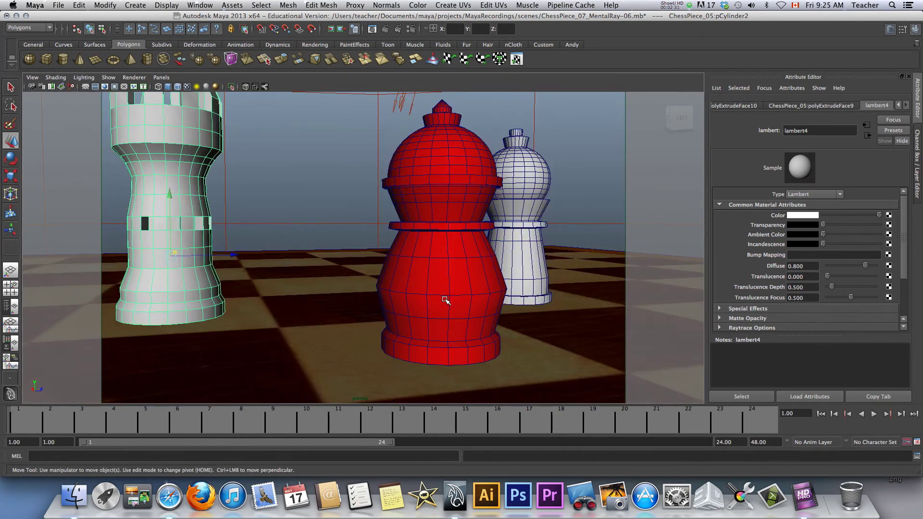
scroll(446, 300, down, 3)
scroll(445, 301, up, 4)
scroll(440, 301, up, 1)
scroll(443, 300, down, 4)
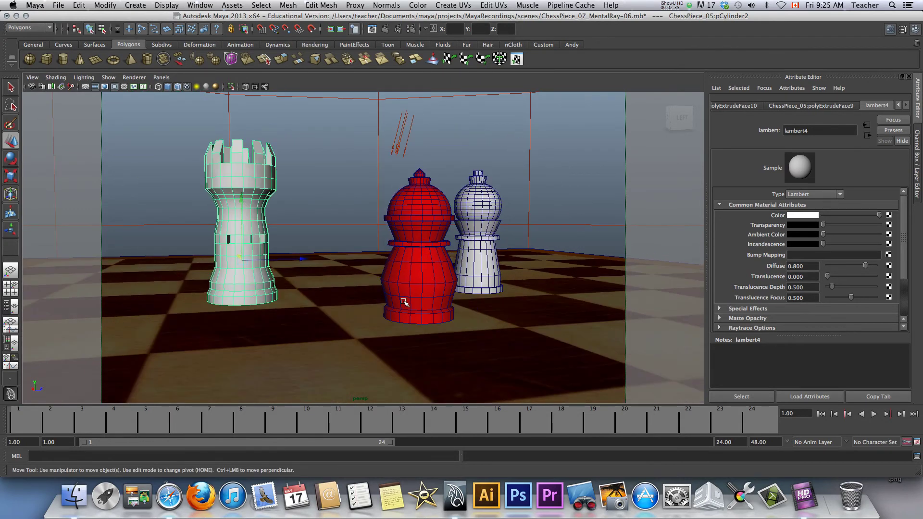
alt+drag(406, 303, 407, 303)
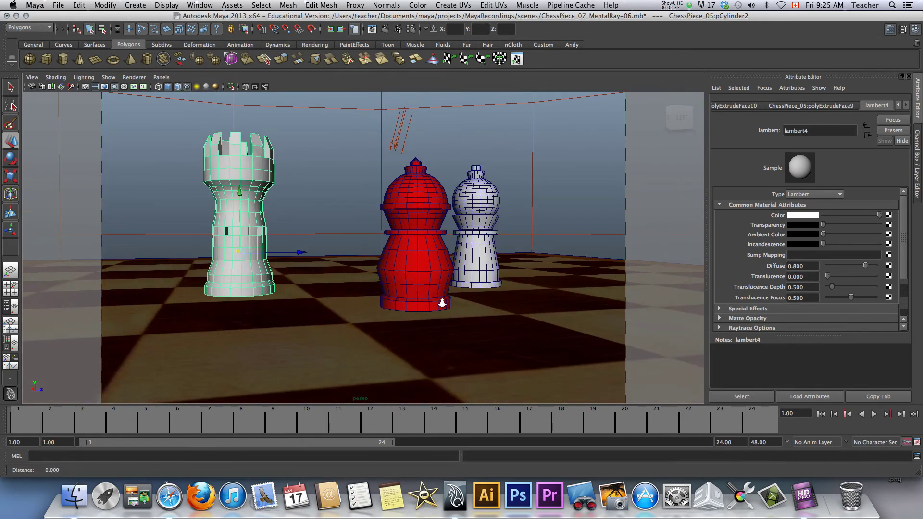
scroll(439, 302, up, 1)
scroll(443, 302, up, 3)
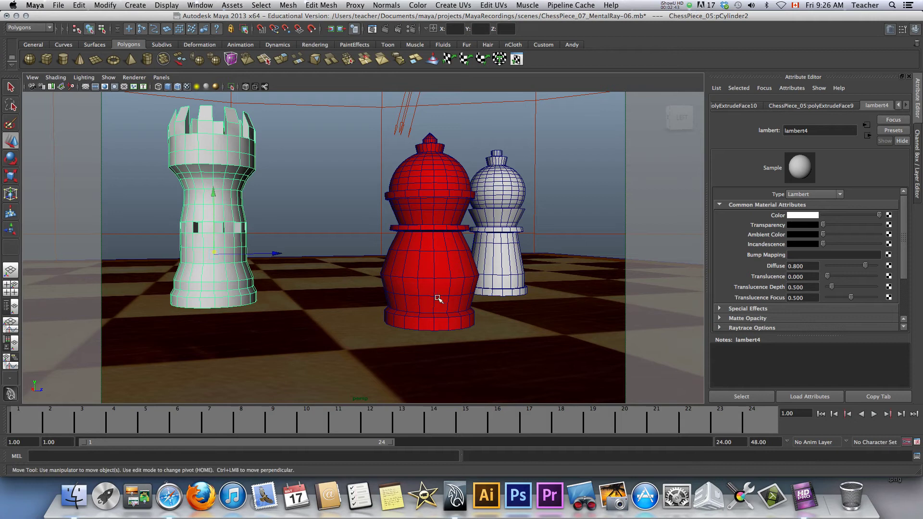
middle_drag(436, 298, 431, 289)
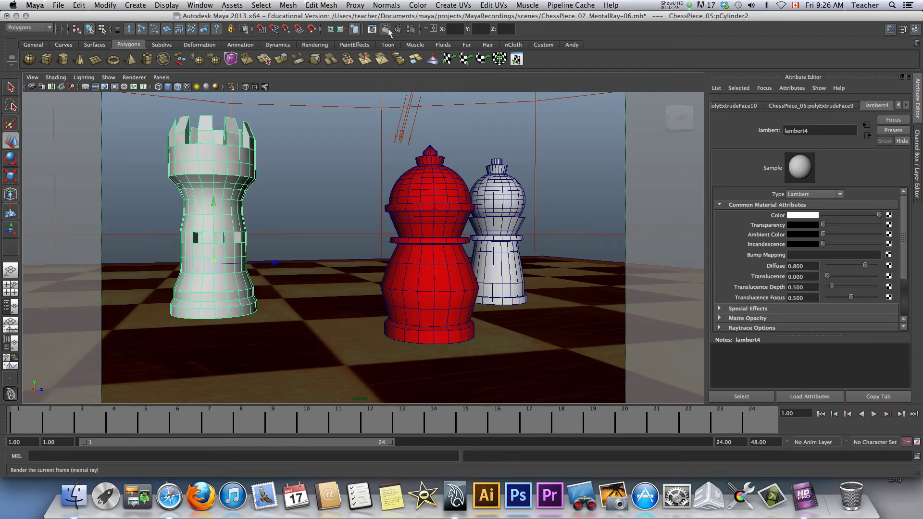
Render the current frame with mental ray and move the Render View aside to see the scene.
click(388, 28)
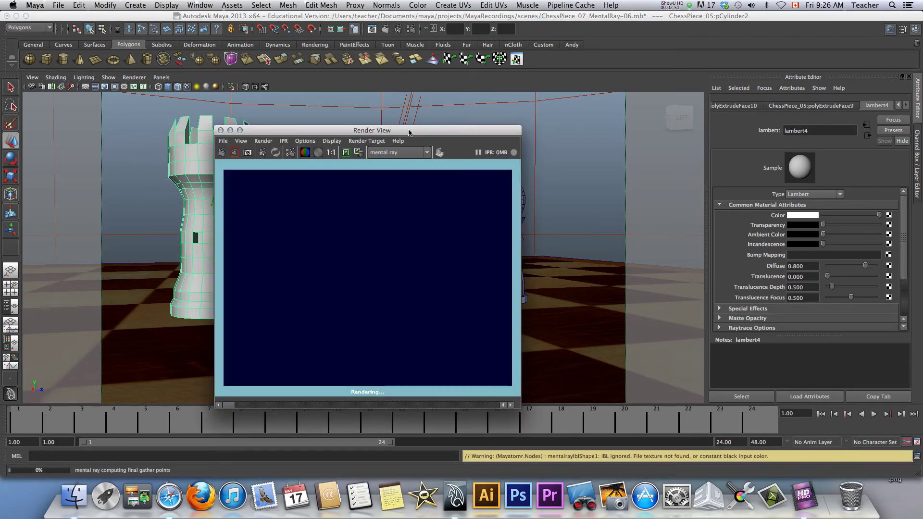
drag(409, 130, 586, 49)
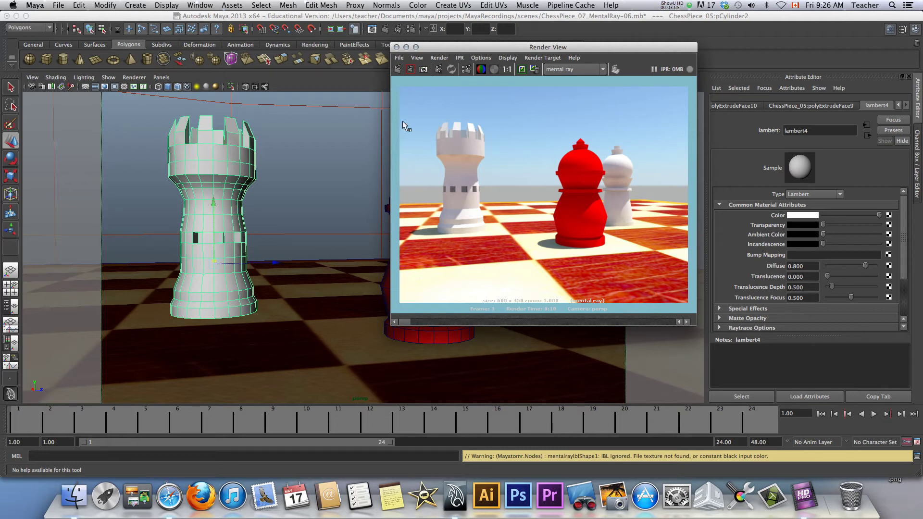
click(399, 59)
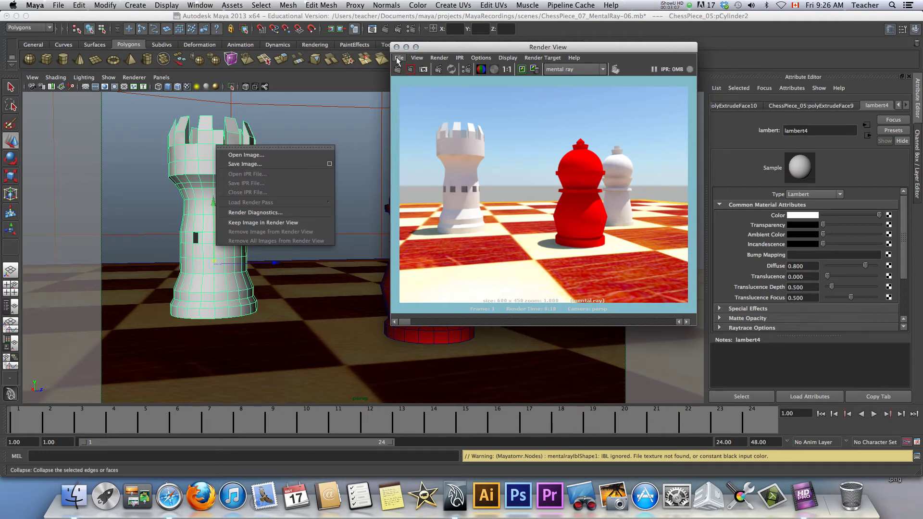
Save the rendered image as myShot_07.tga in the project's images folder.
click(256, 166)
click(199, 134)
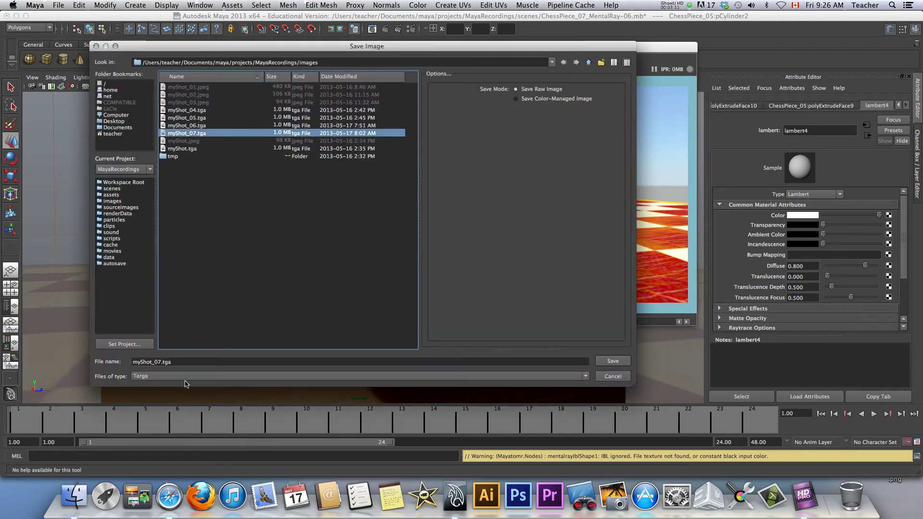
click(158, 361)
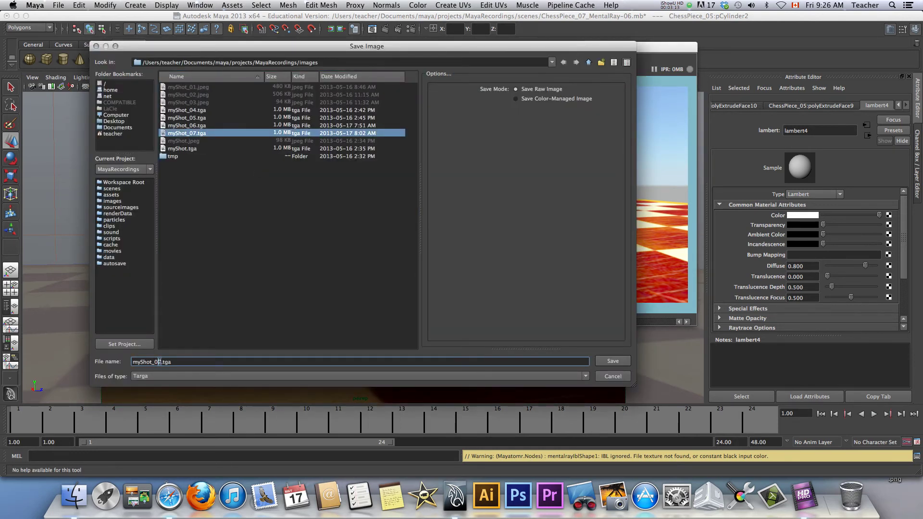
key(Return)
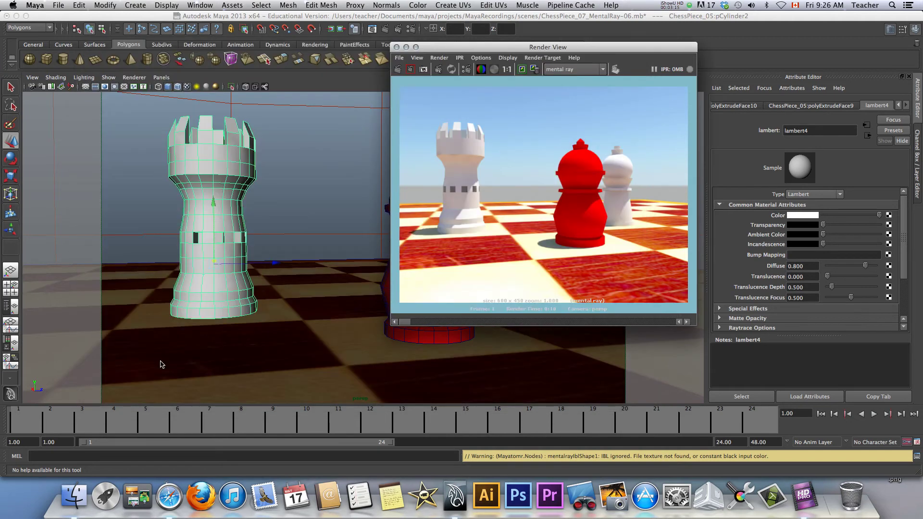
Close Render View and keep the Custom image size preset in Render Settings.
click(397, 47)
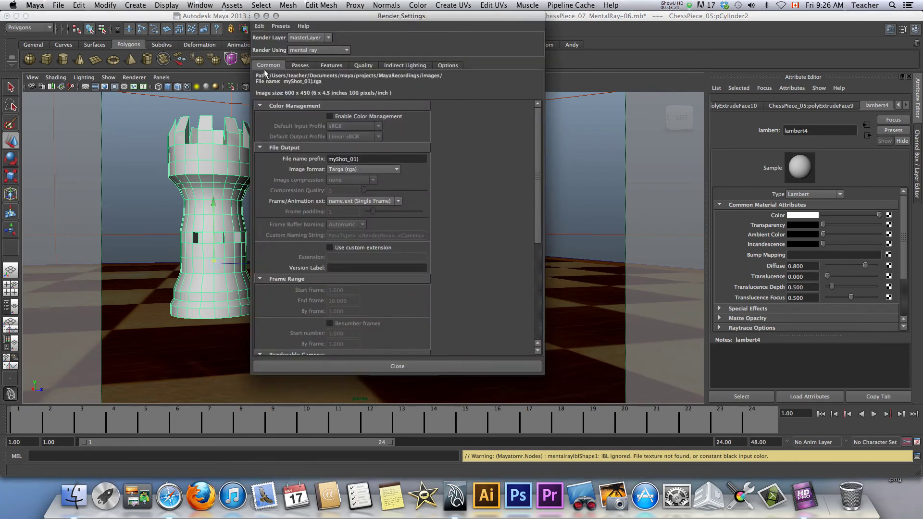
click(371, 159)
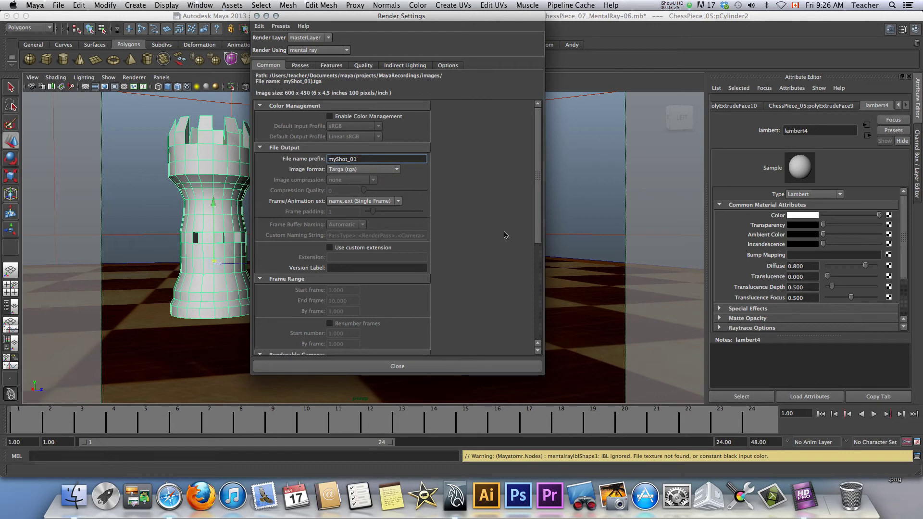
drag(540, 148, 538, 249)
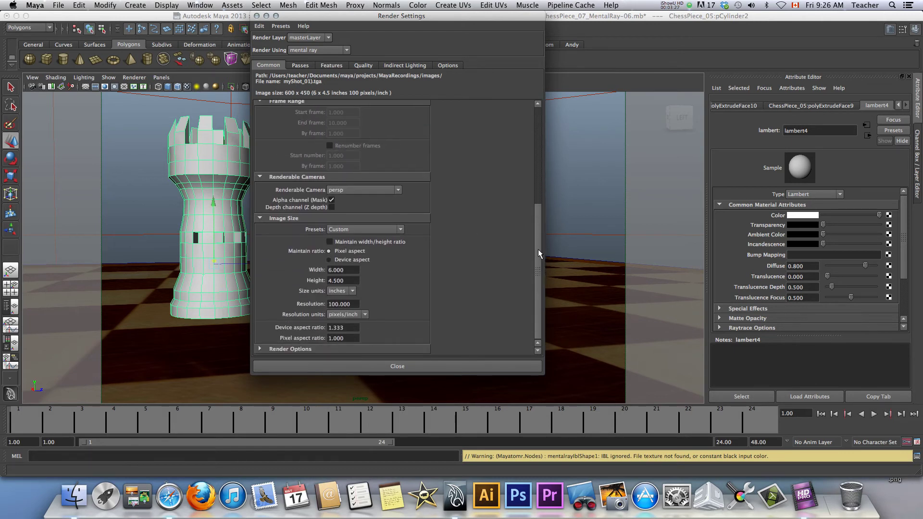
click(348, 230)
scroll(398, 281, down, 5)
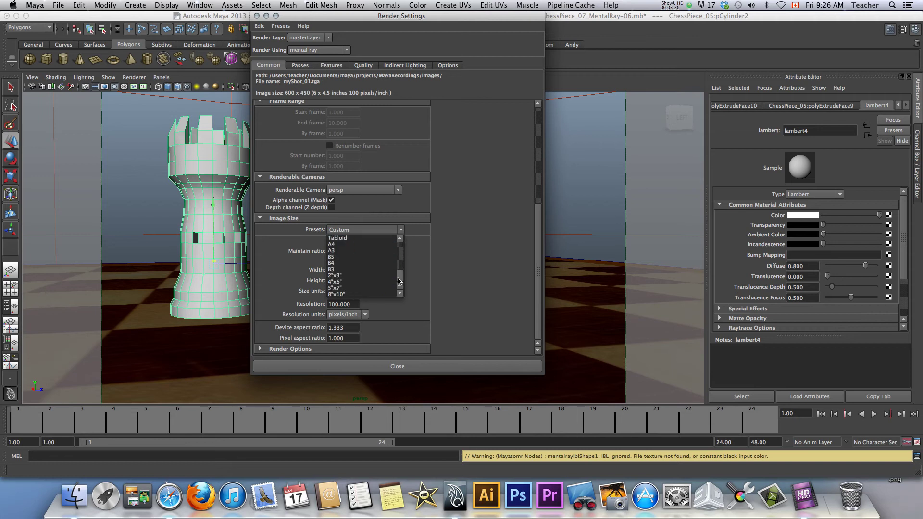
scroll(398, 282, up, 5)
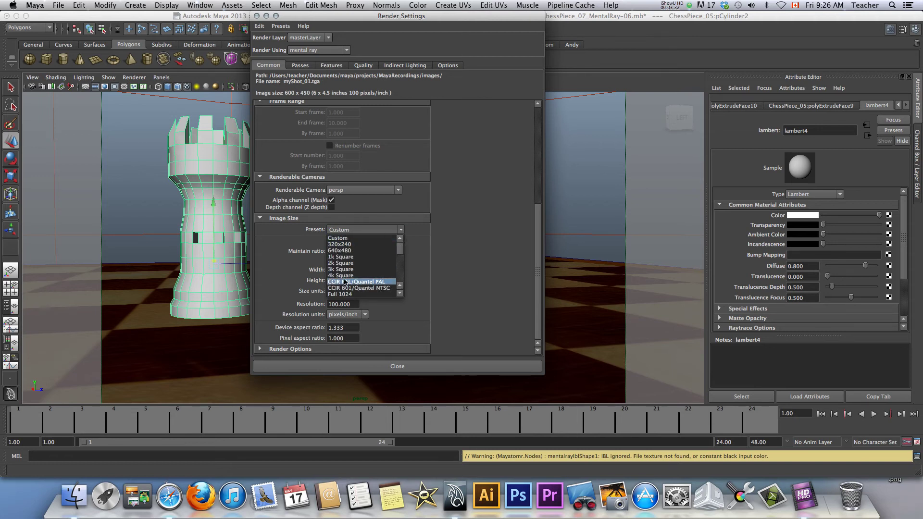
click(340, 239)
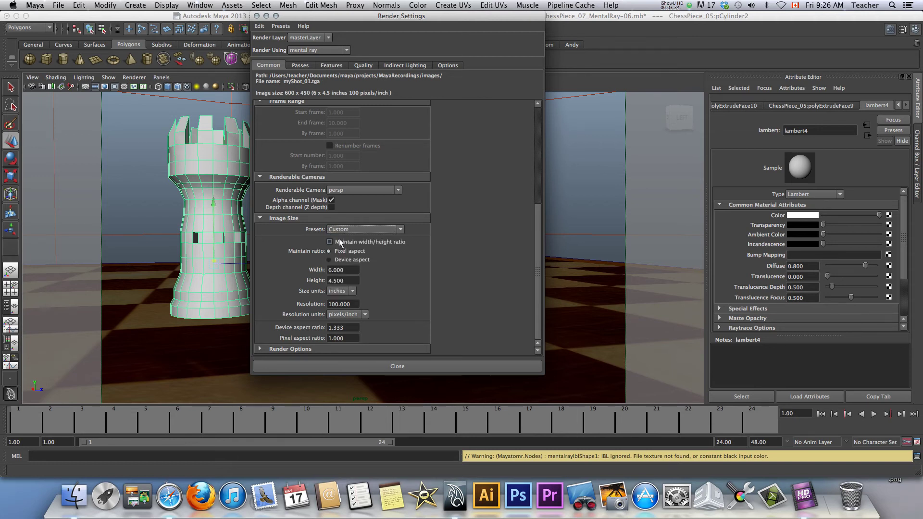
Keep inches and set Resolution to 150 pixels per inch, giving a 900 × 675 image.
click(339, 291)
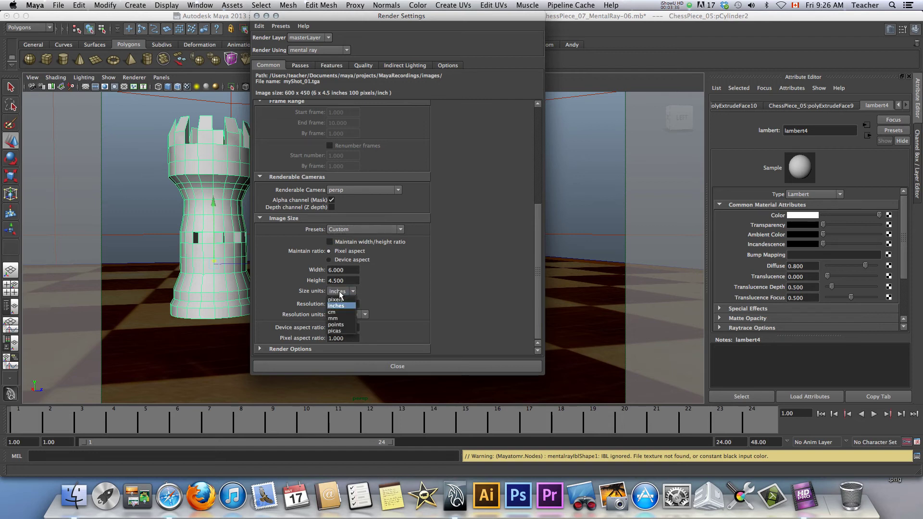
click(340, 305)
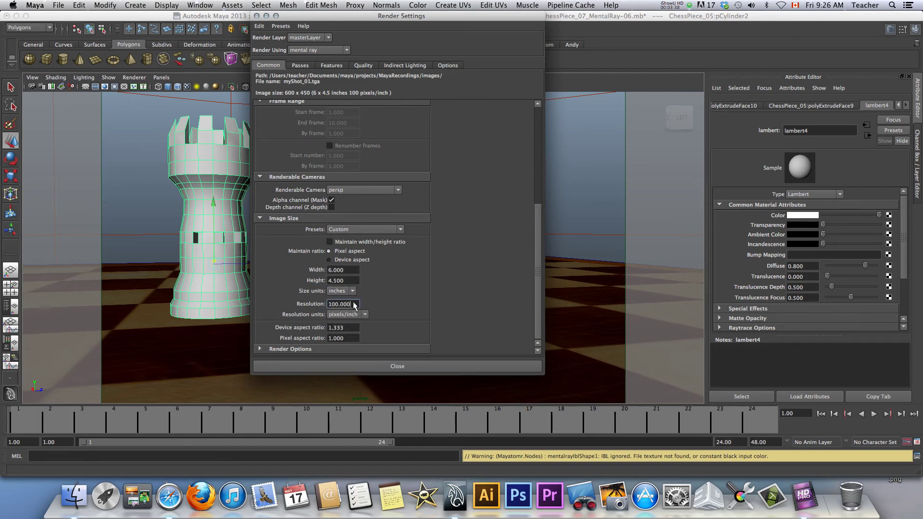
double_click(354, 302)
text(150)
key(Tab)
click(338, 292)
click(342, 306)
Apply the Production quality preset to mental ray and close Render Settings.
click(366, 67)
click(380, 80)
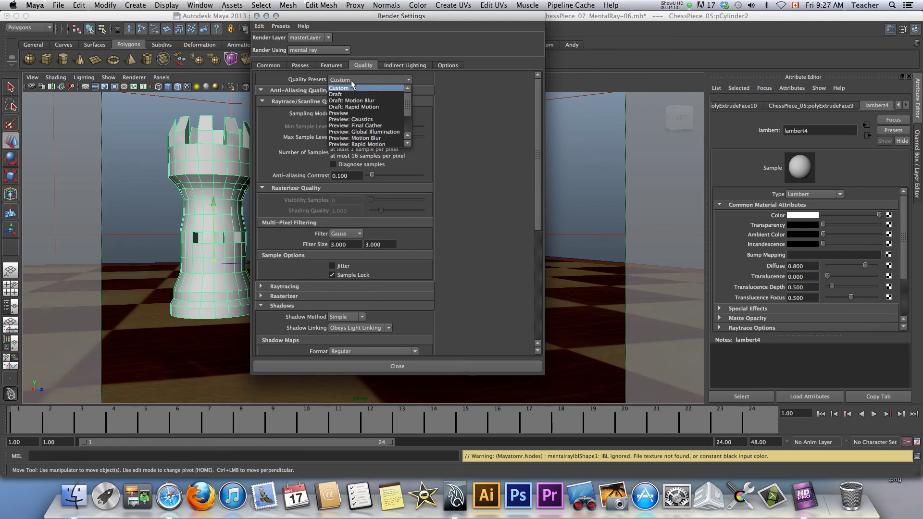
scroll(384, 116, down, 3)
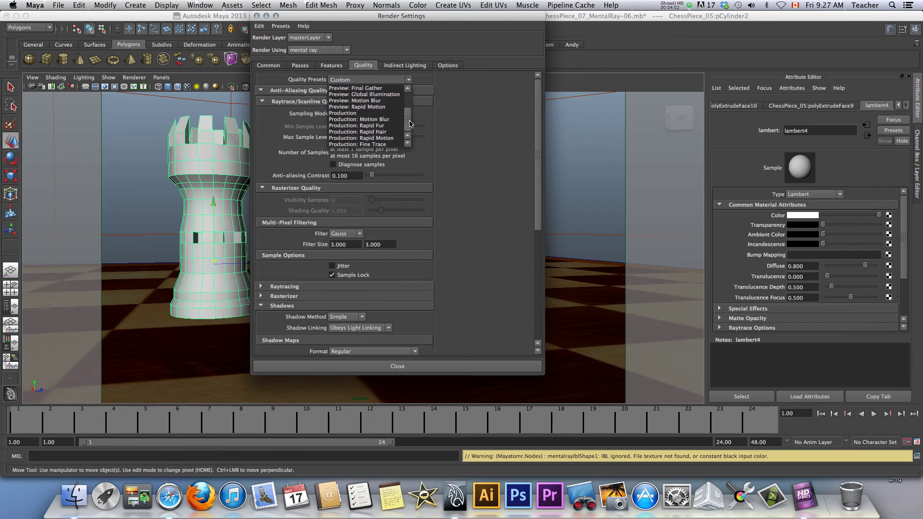
click(359, 113)
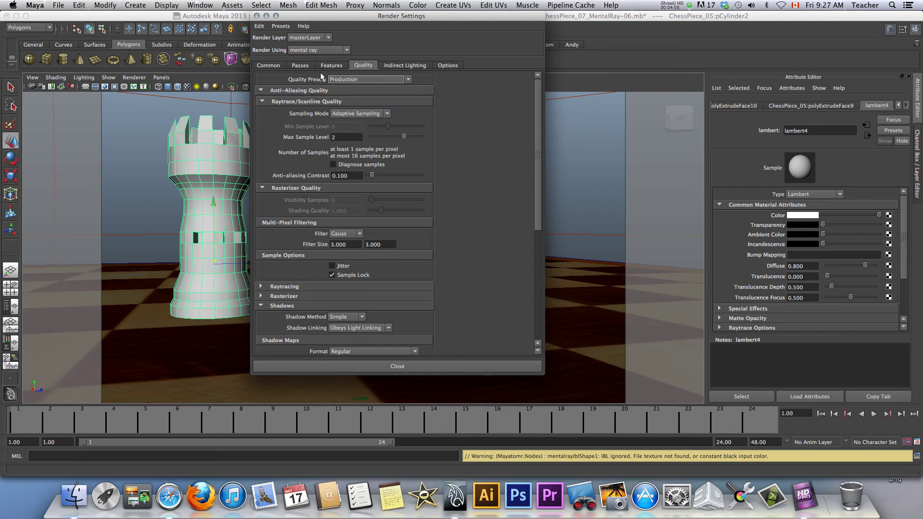
click(379, 364)
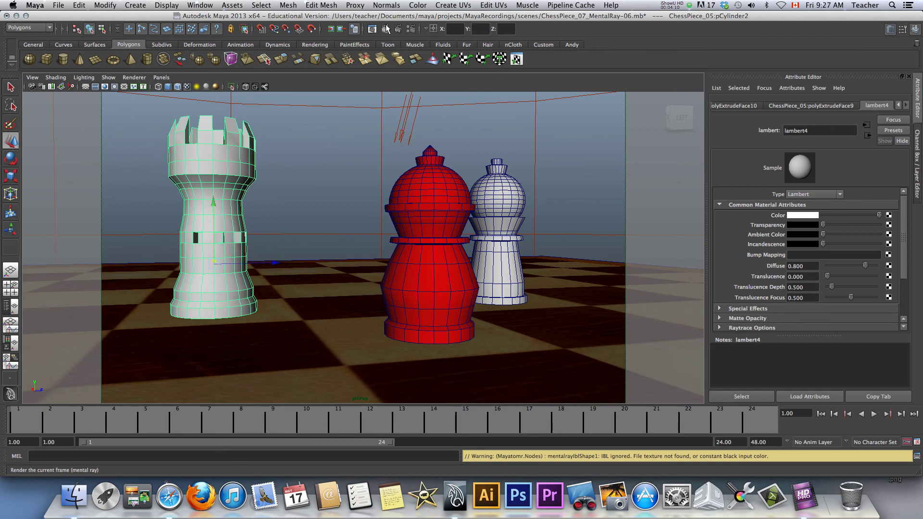
Render the current frame at 900 × 675 with Production quality, then close Render View.
click(387, 30)
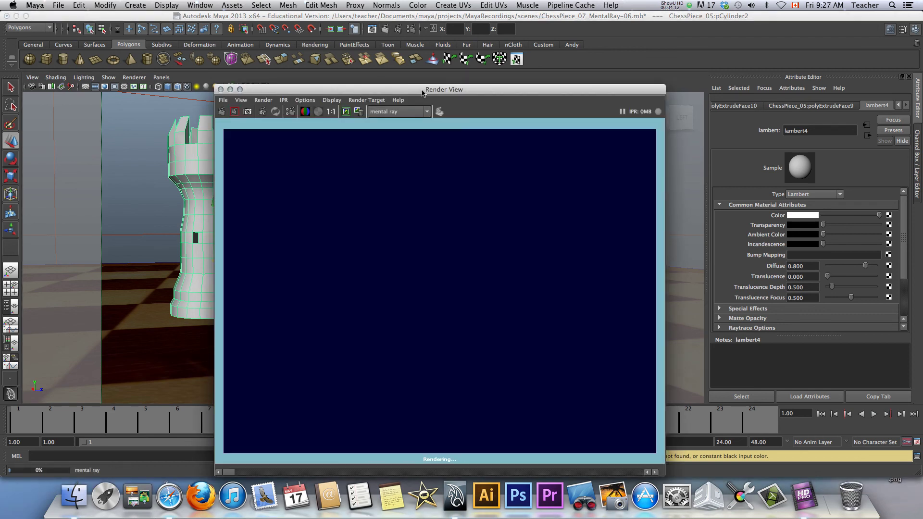
drag(489, 91, 520, 52)
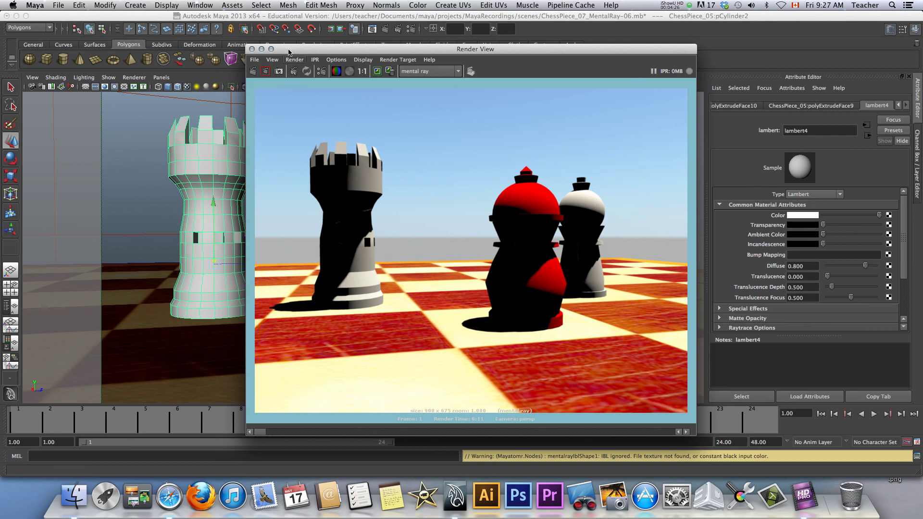
click(251, 49)
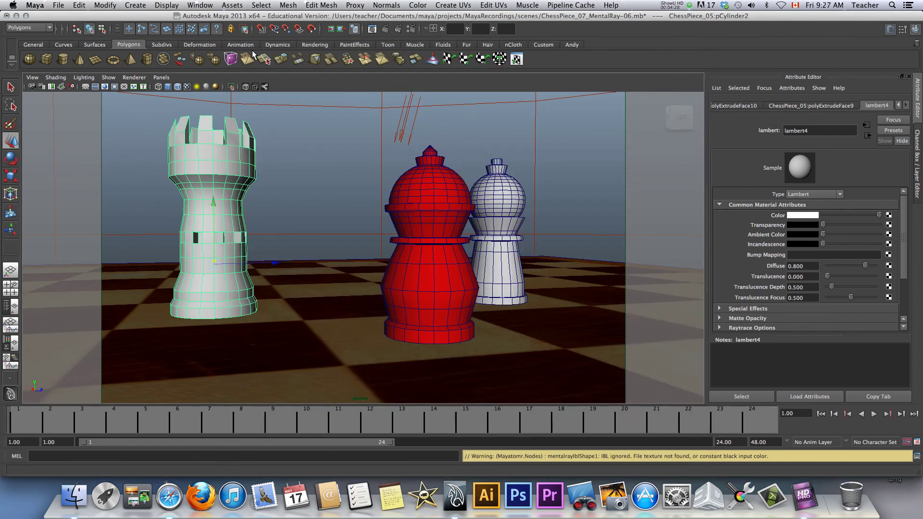